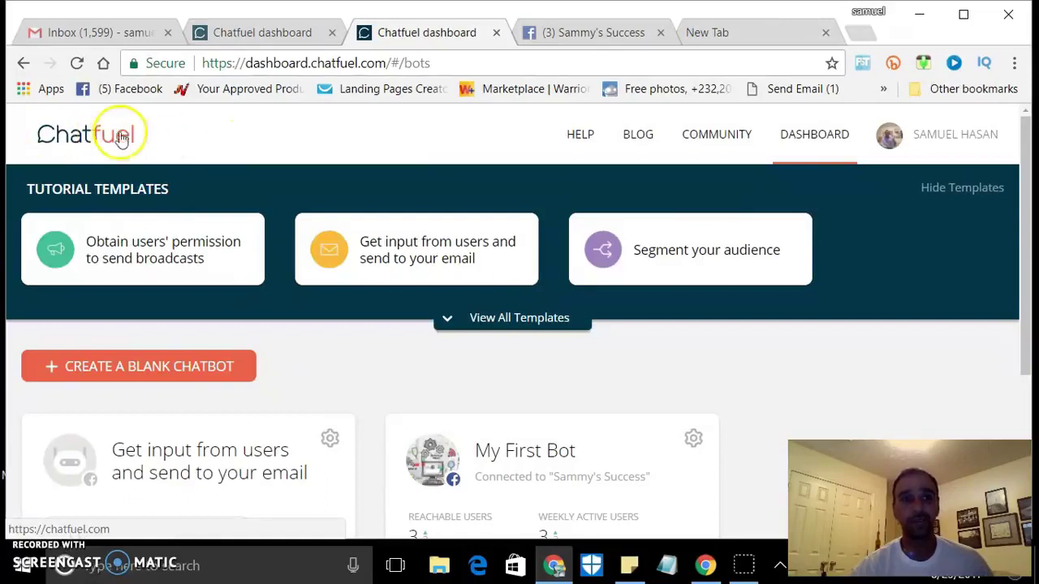
# - Switch to the Chatfuel tab and return to the dashboard listing My First Bot
pyautogui.click(280, 32)
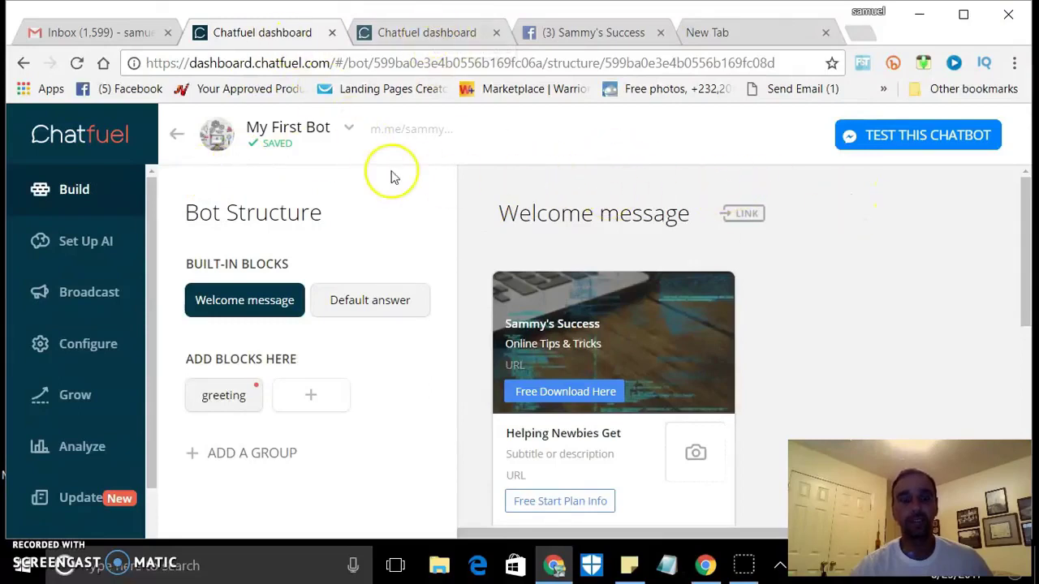
pyautogui.click(104, 140)
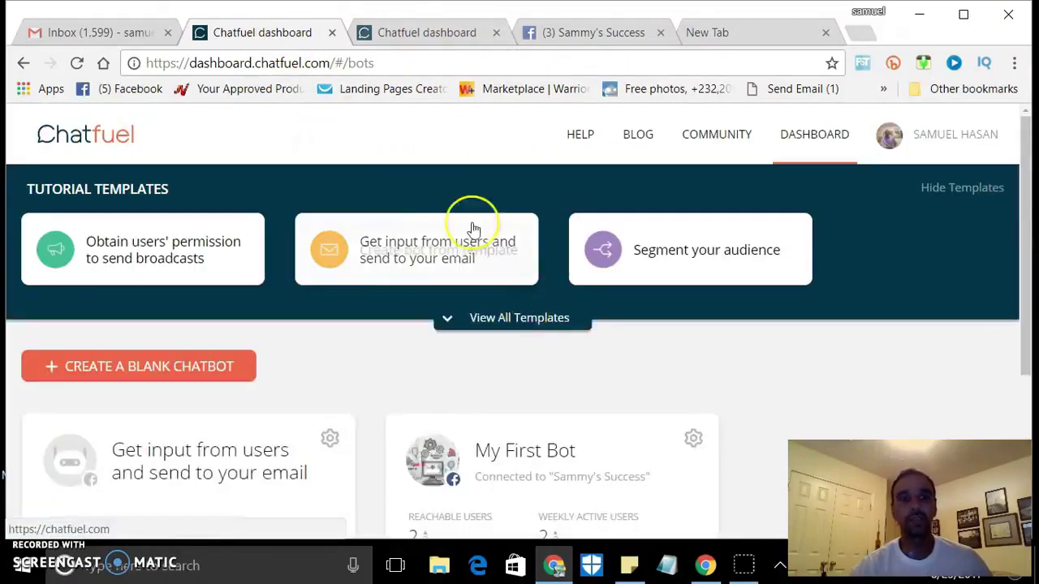
pyautogui.scroll(-1, 430, 239)
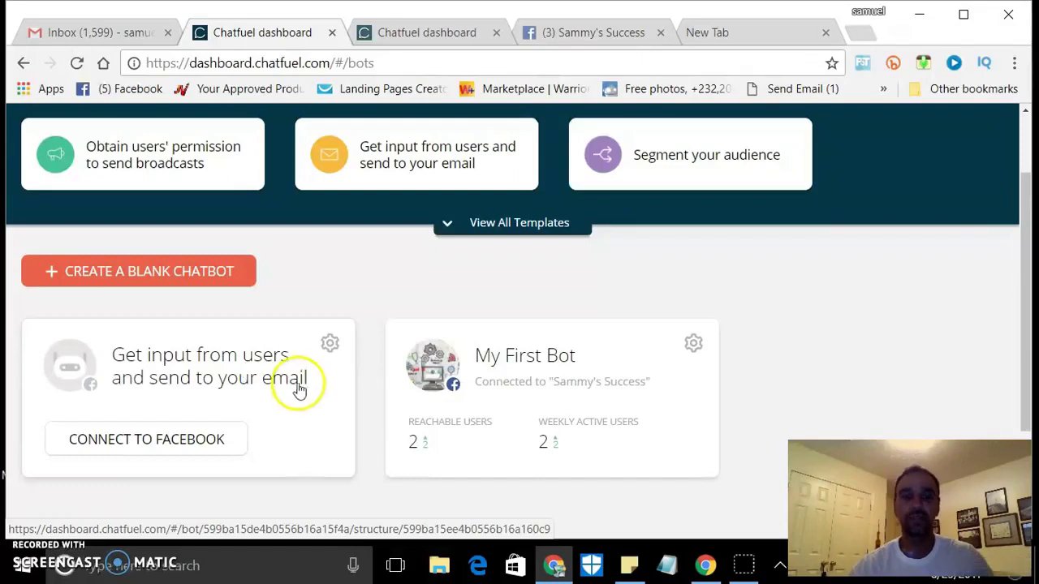
pyautogui.click(540, 388)
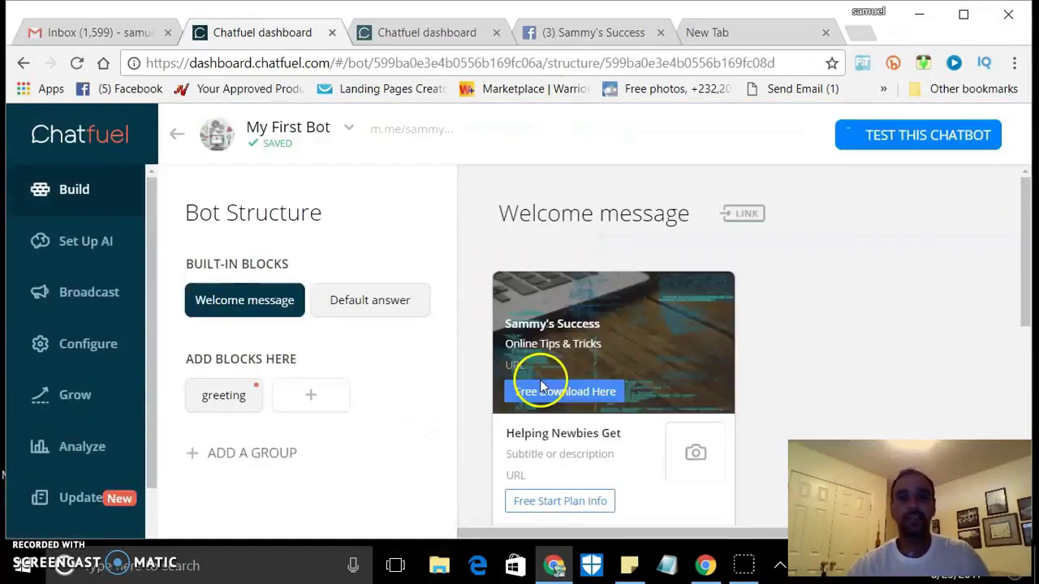
pyautogui.scroll(-3, 605, 341)
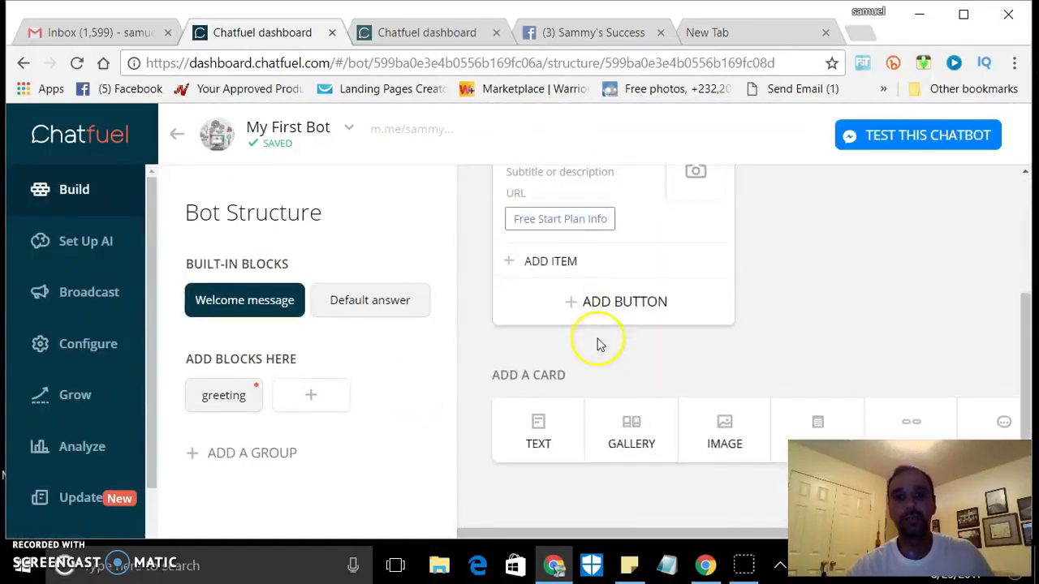
pyautogui.scroll(3, 598, 341)
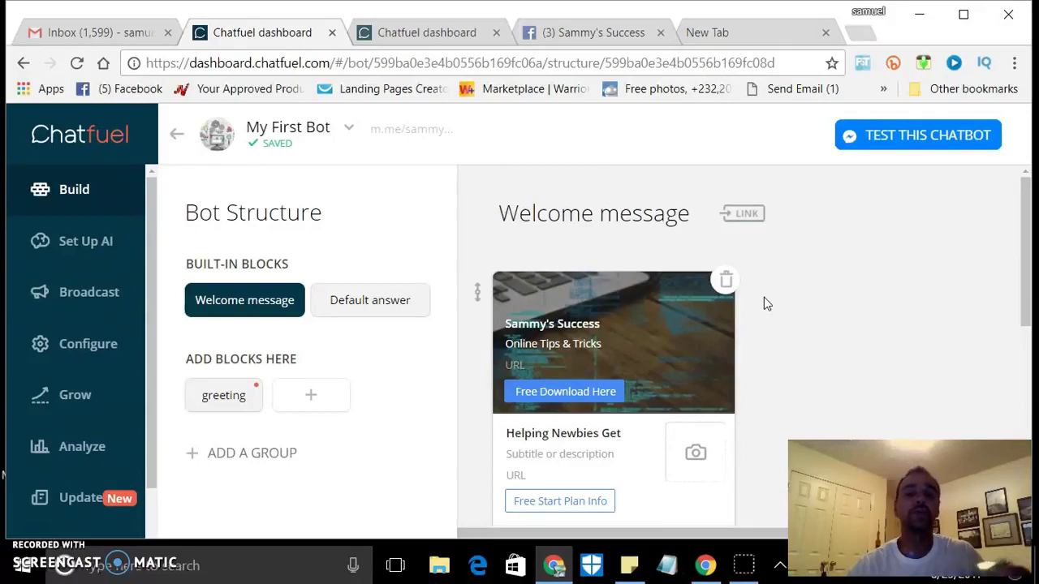
pyautogui.scroll(-5, 764, 303)
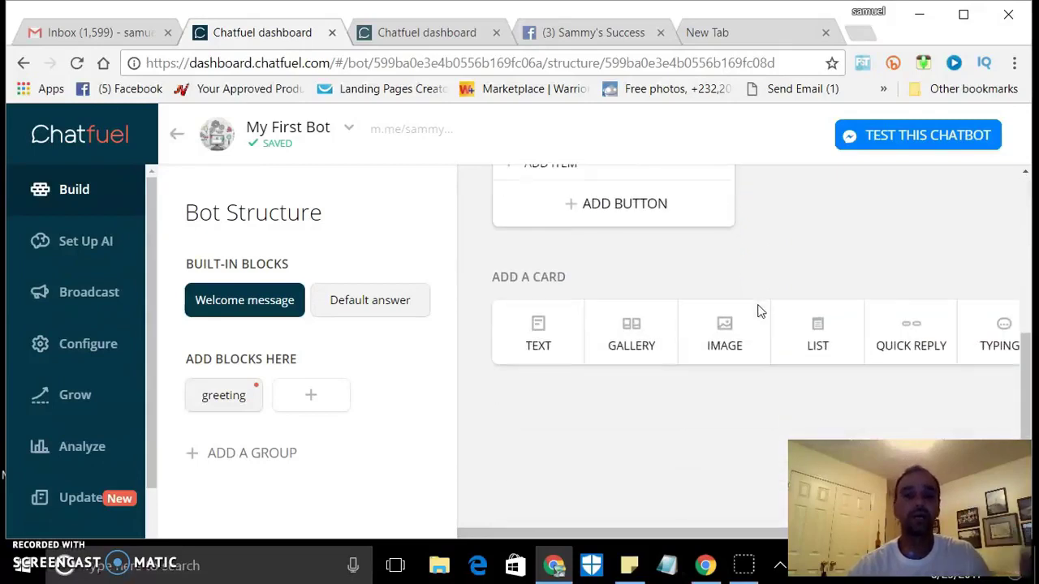
pyautogui.scroll(5, 759, 312)
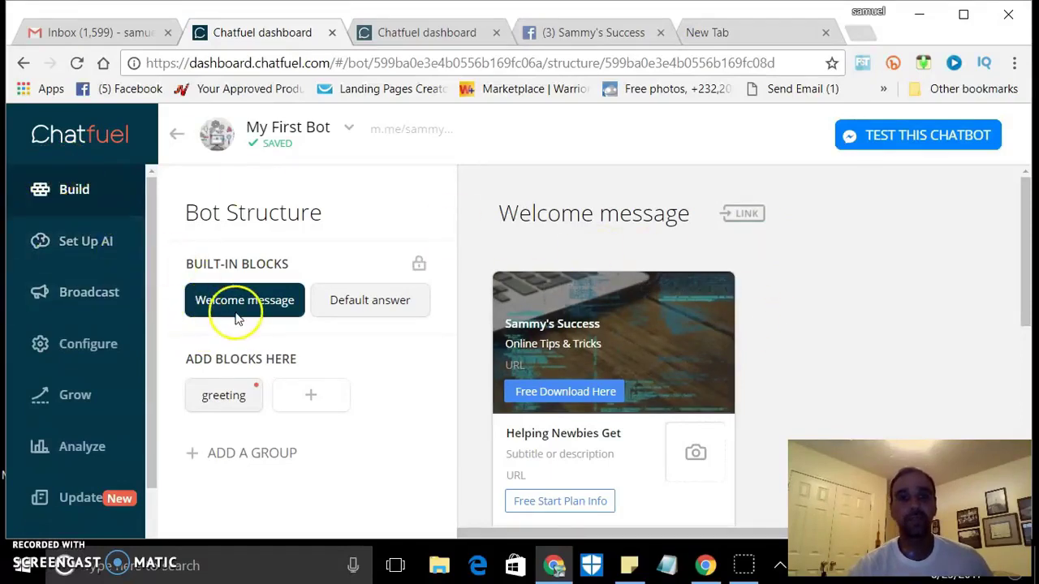
# - Bring up the Sammy's Success Facebook page and start a Messenger chat with it
pyautogui.click(707, 568)
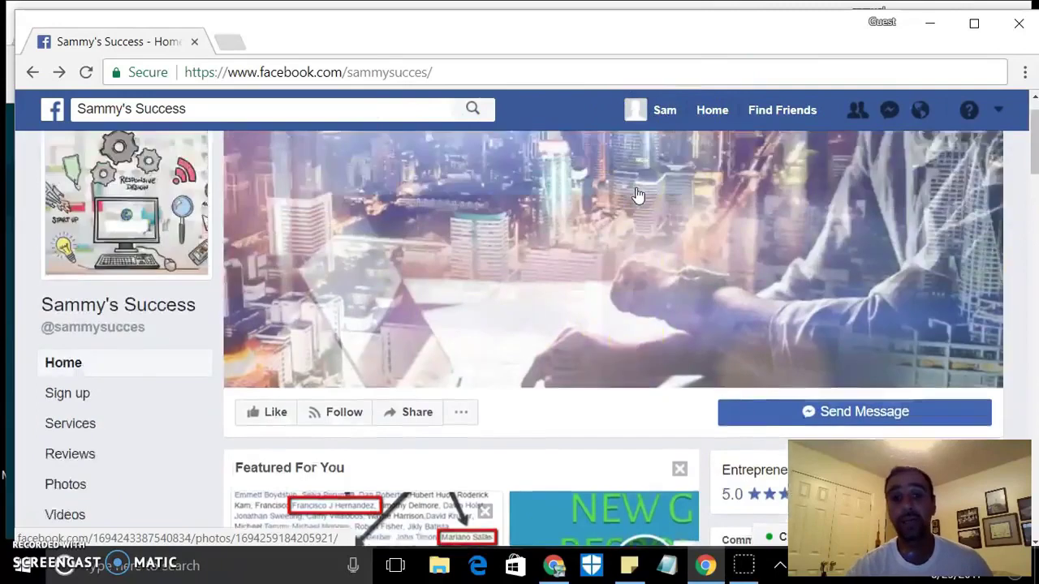
pyautogui.scroll(2, 637, 195)
pyautogui.scroll(-2, 598, 121)
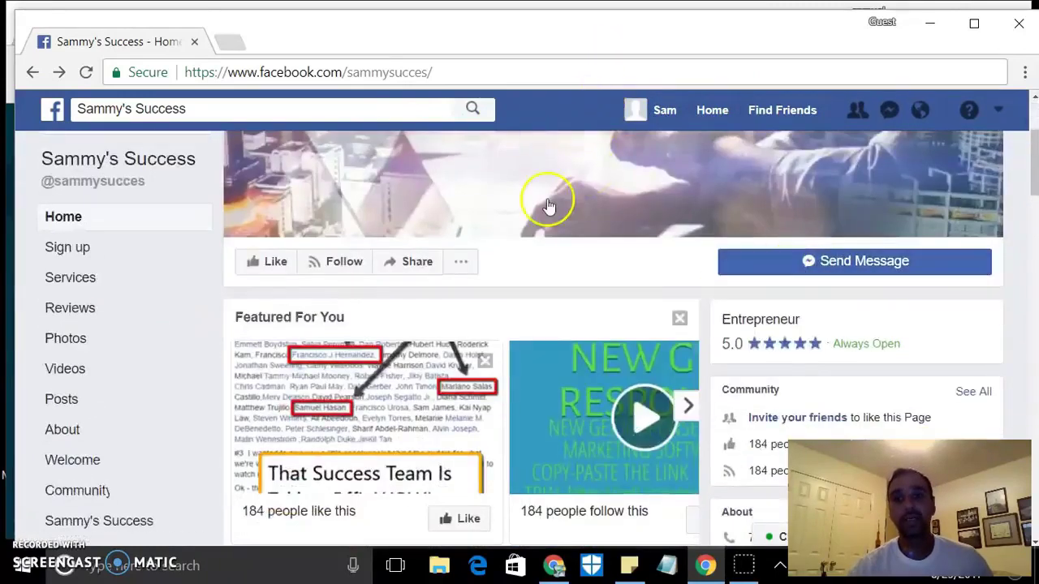
pyautogui.scroll(3, 545, 199)
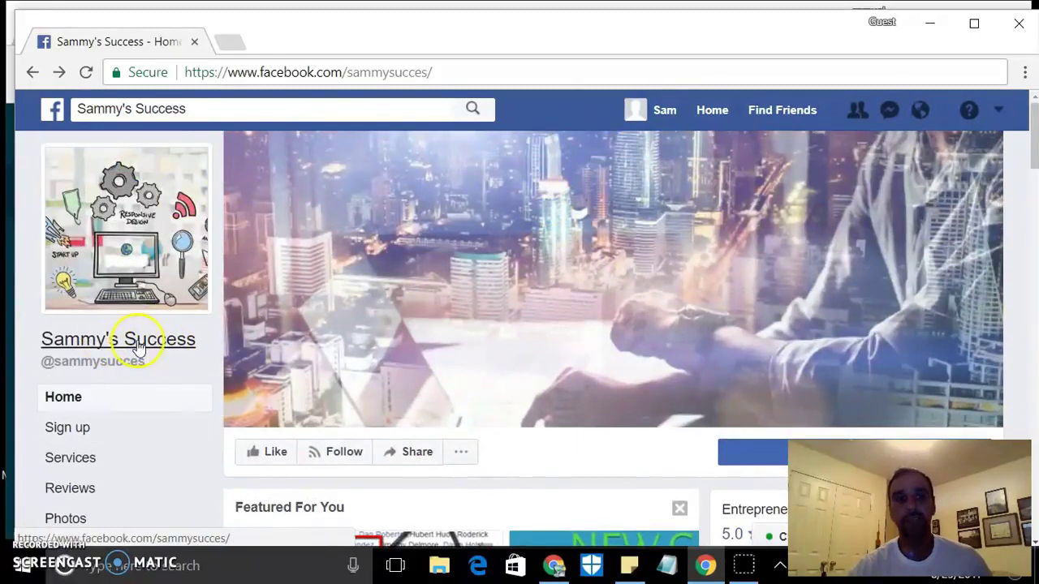
pyautogui.scroll(-2, 608, 333)
pyautogui.scroll(1, 617, 336)
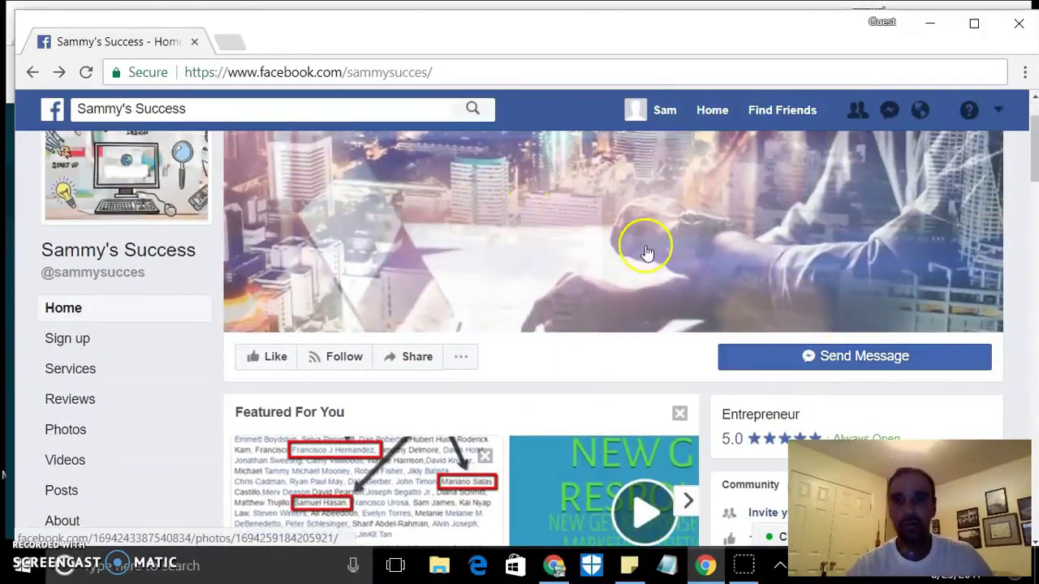
pyautogui.scroll(-2, 644, 248)
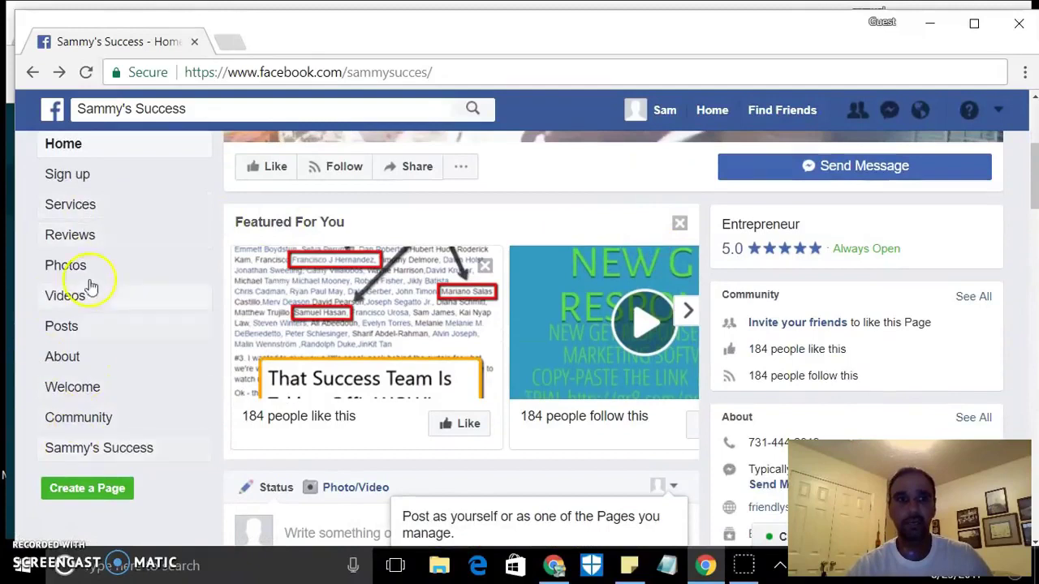
pyautogui.click(864, 167)
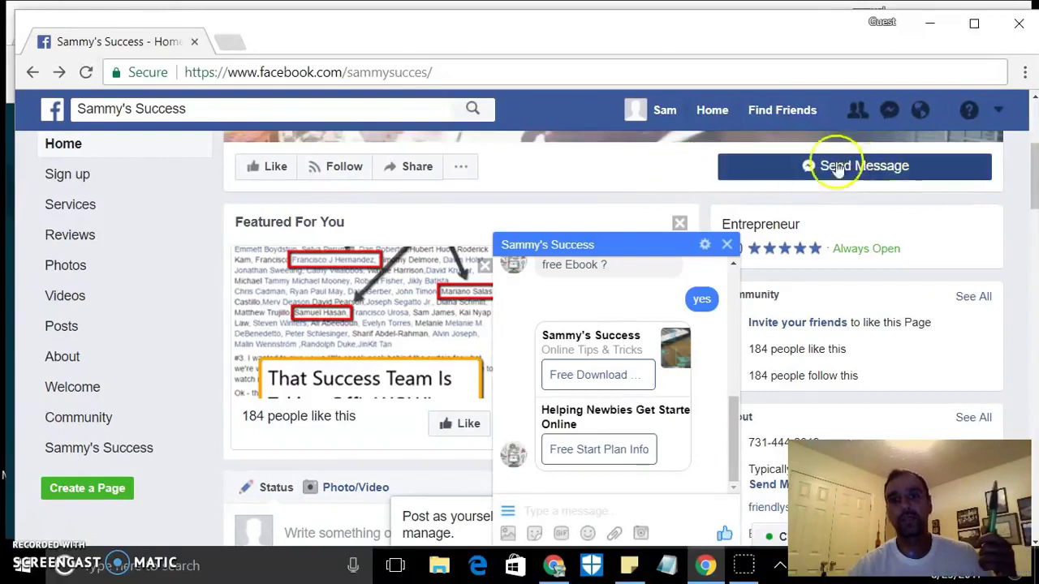
# - Delete the existing Sammy's Success Messenger conversation
pyautogui.click(704, 244)
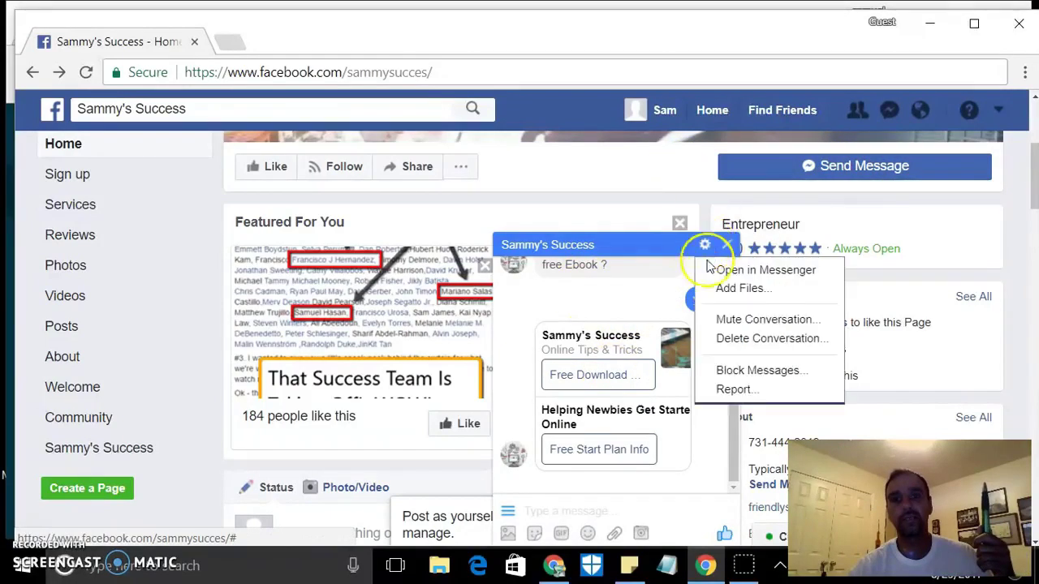
pyautogui.click(755, 338)
pyautogui.click(671, 319)
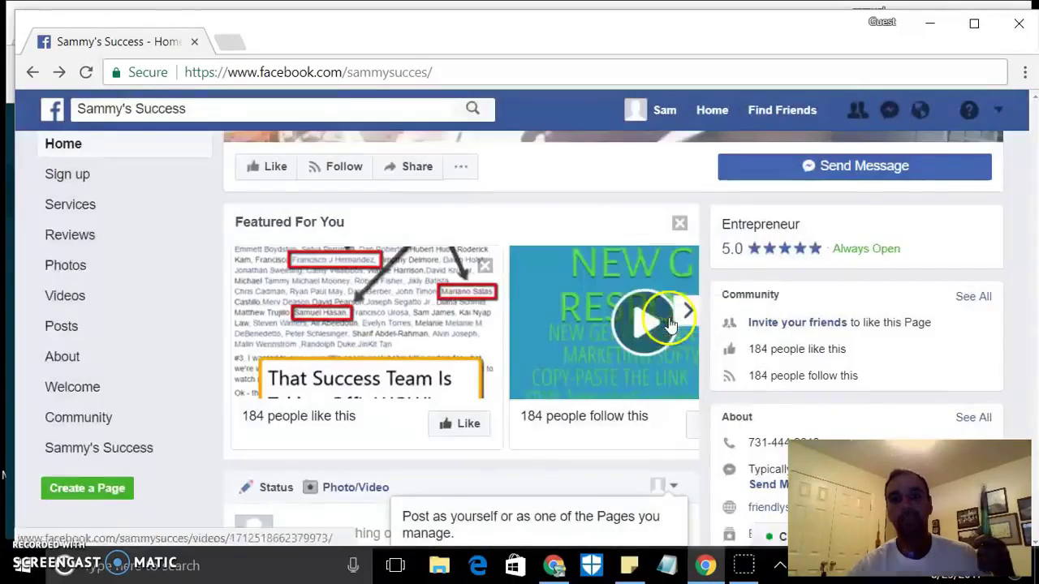
# - Reopen the chat and hit Get Started to trigger the bot's welcome ebook cards
pyautogui.scroll(2, 778, 230)
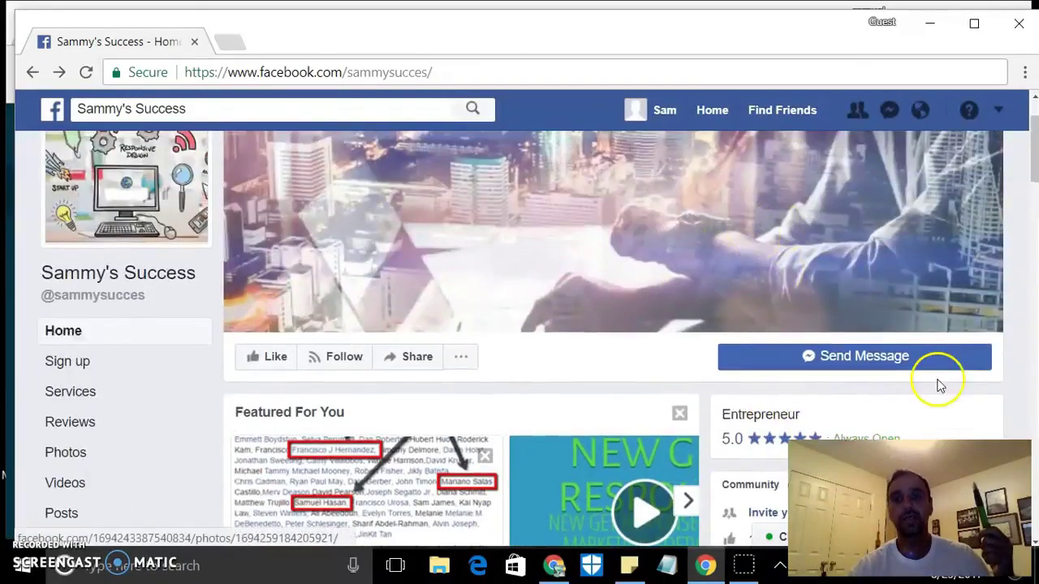
pyautogui.click(854, 362)
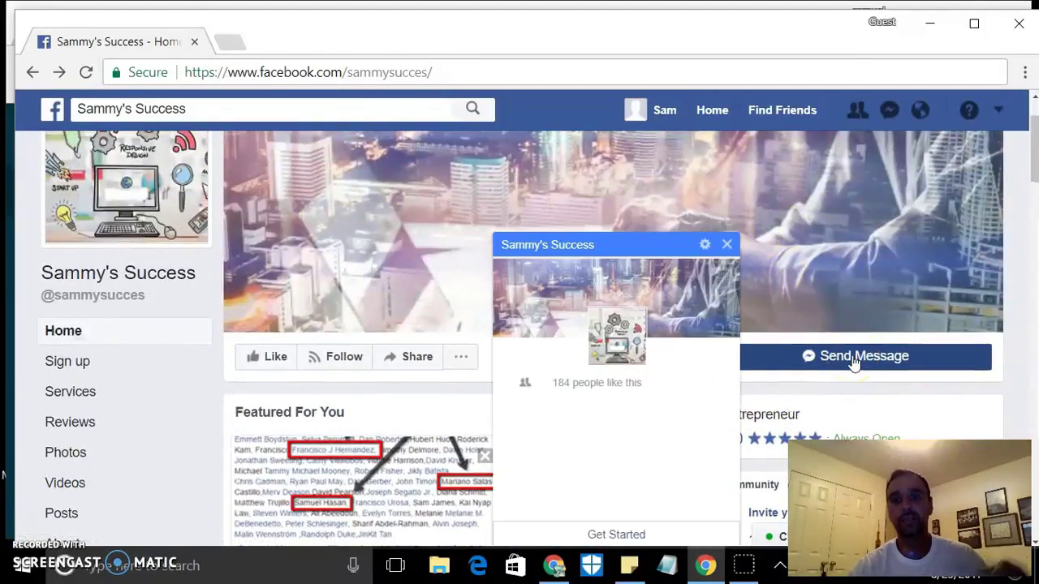
pyautogui.click(610, 536)
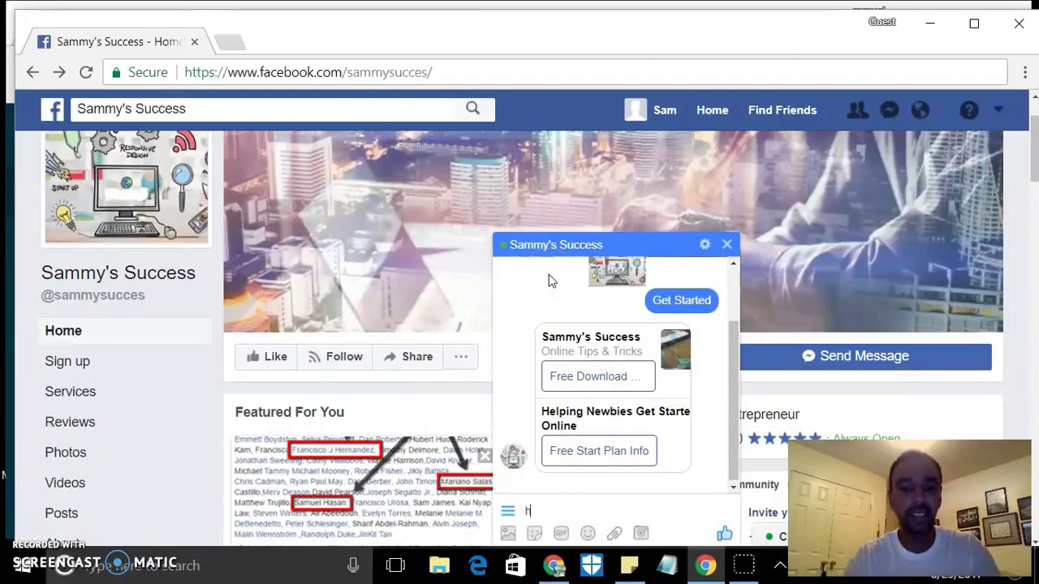
# - Send the test messages 'hey', 'hi' and 'yes' to the bot
pyautogui.press('Return')
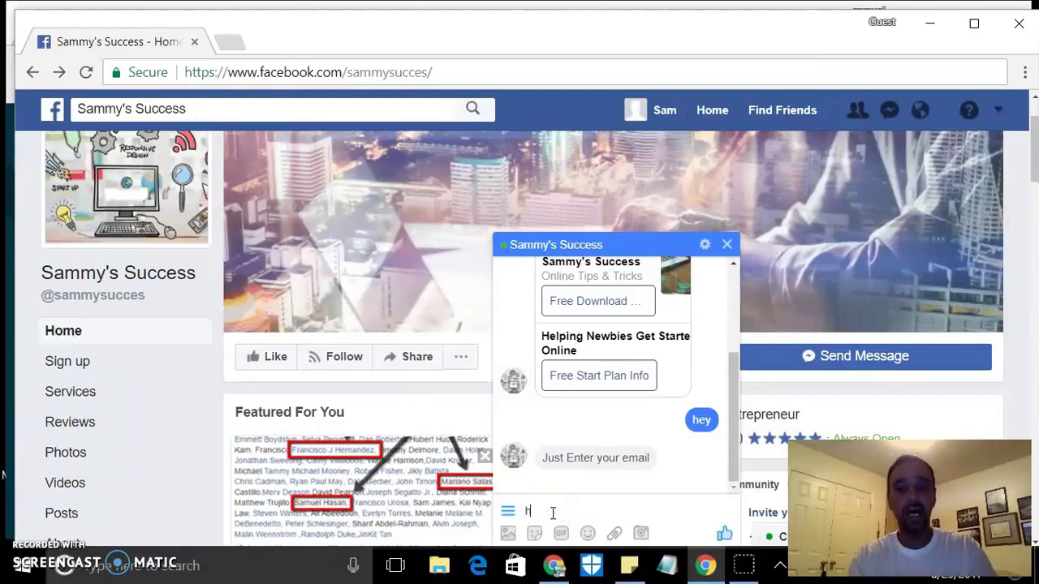
pyautogui.press('Return')
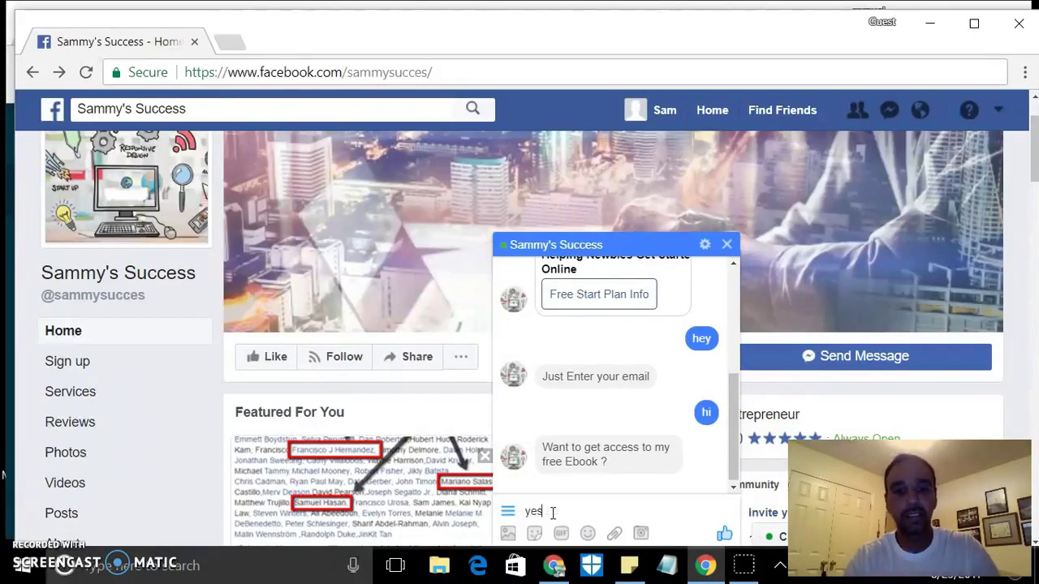
pyautogui.write('yes')
pyautogui.press('Return')
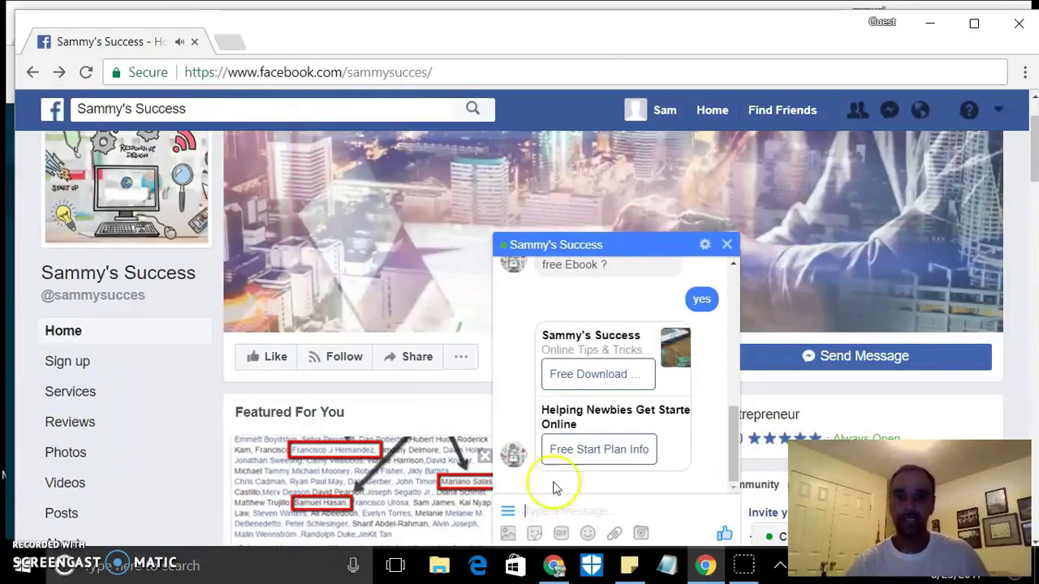
# - Review the bot's replies in the chat, then minimize Facebook to return to Chatfuel
pyautogui.scroll(2, 607, 400)
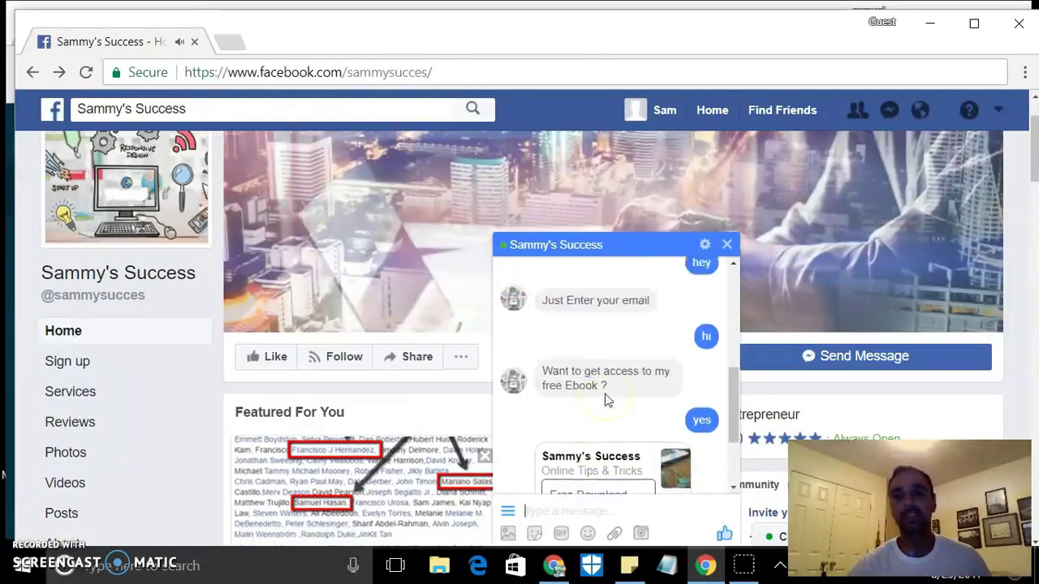
pyautogui.scroll(5, 607, 400)
pyautogui.scroll(-6, 607, 400)
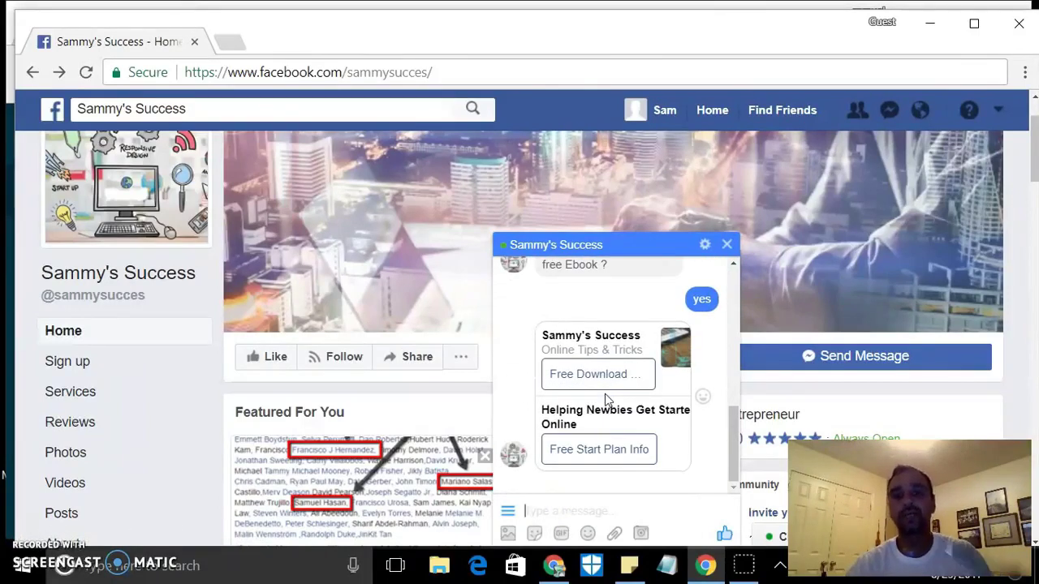
pyautogui.scroll(1, 607, 400)
pyautogui.scroll(4, 607, 400)
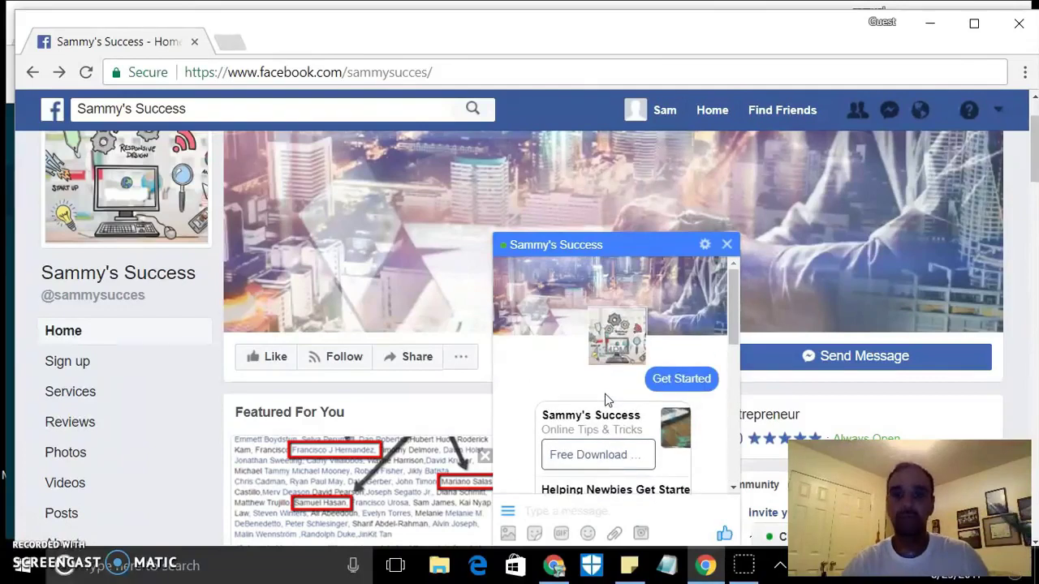
pyautogui.scroll(-5, 607, 400)
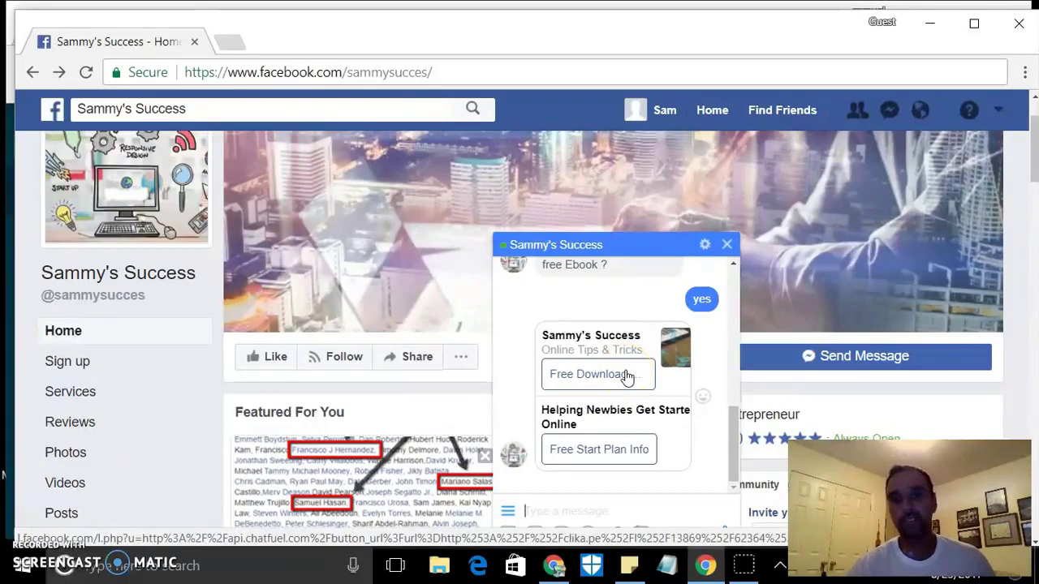
pyautogui.scroll(5, 626, 376)
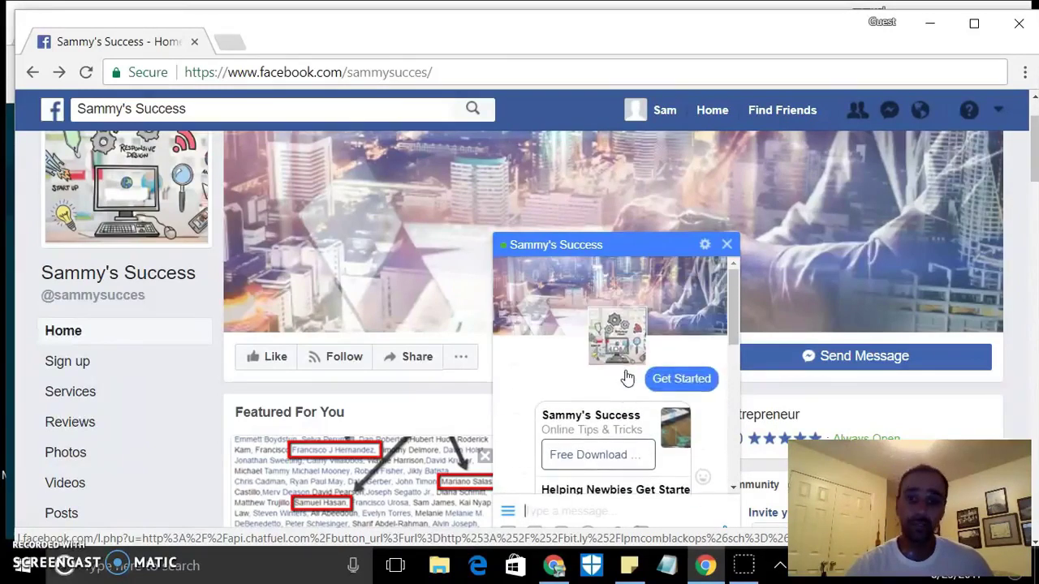
pyautogui.scroll(-3, 626, 376)
pyautogui.scroll(-3, 627, 376)
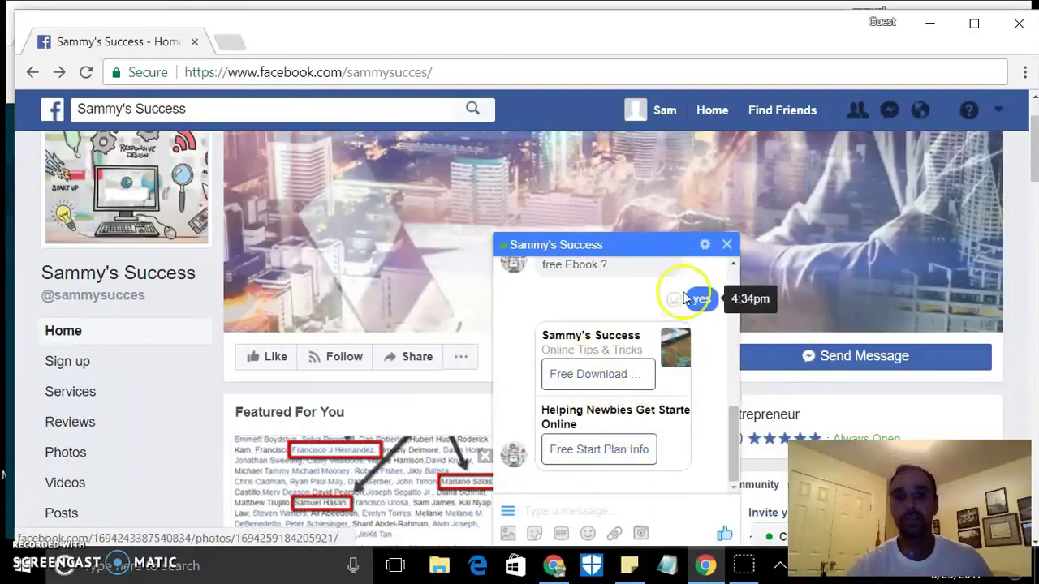
pyautogui.click(935, 27)
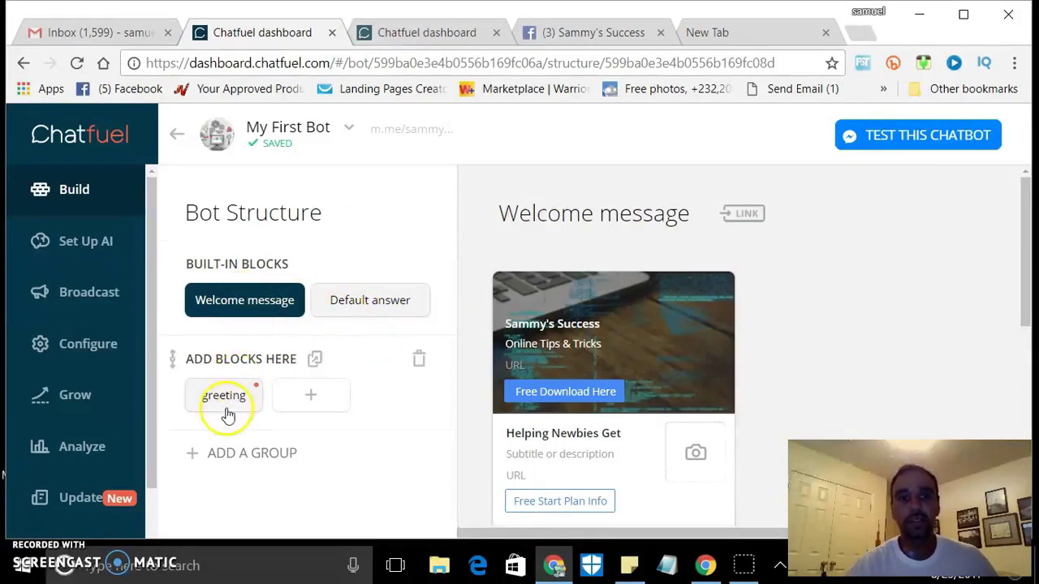
# - Open the Default answer block to view its reply inviting users to comment 'yes'
pyautogui.click(367, 304)
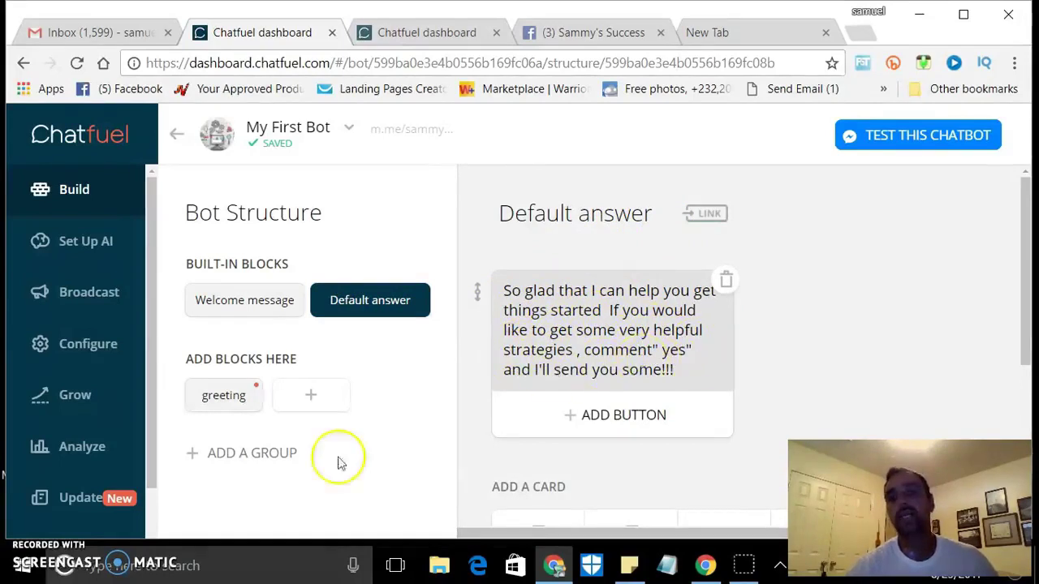
pyautogui.scroll(-2, 614, 431)
pyautogui.scroll(2, 614, 431)
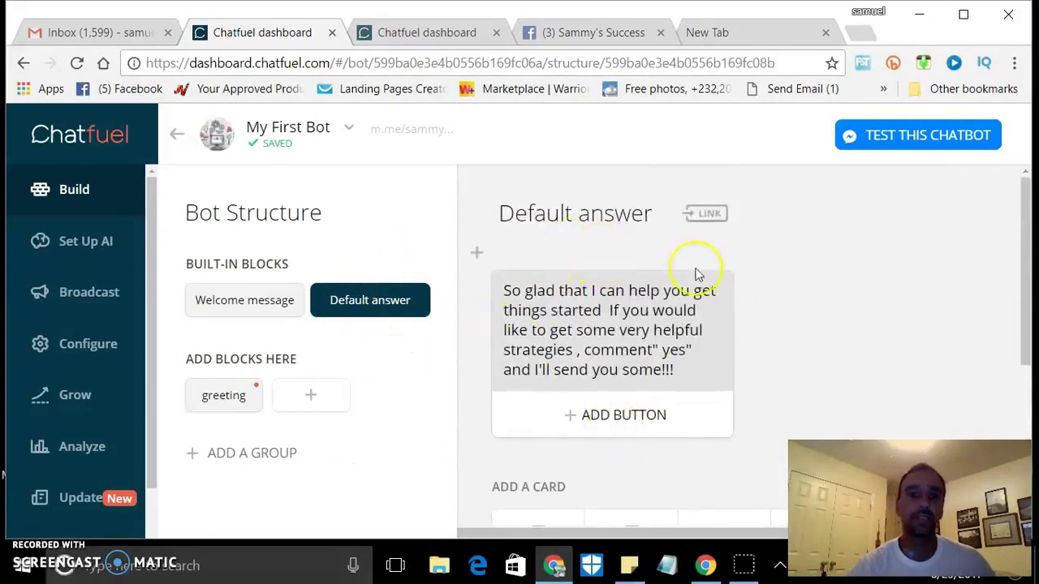
# - Open the Welcome message block and review its Free Download Here and Free Start Plan Info cards
pyautogui.click(262, 306)
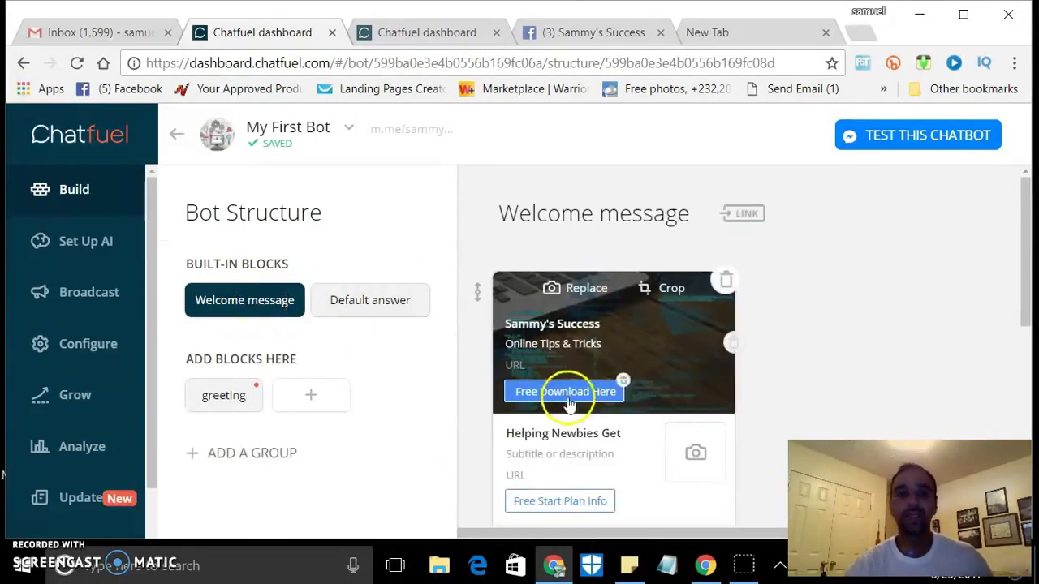
pyautogui.scroll(-4, 592, 394)
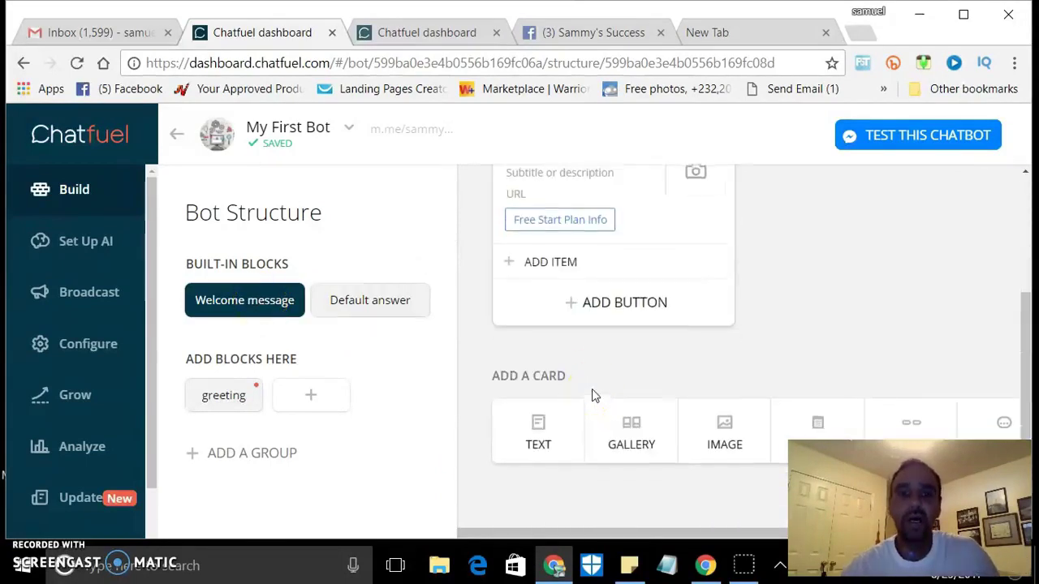
pyautogui.scroll(4, 591, 395)
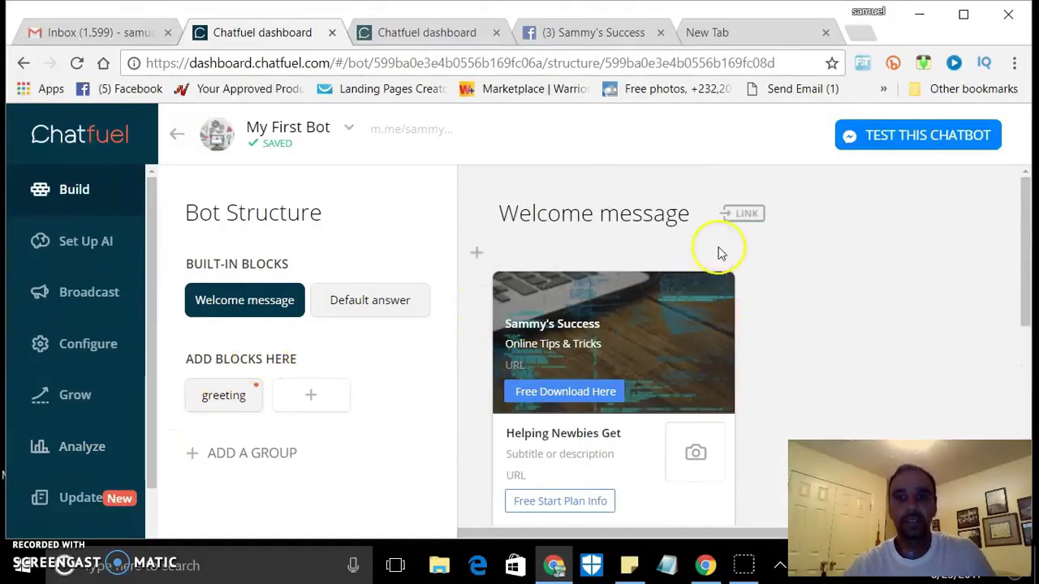
pyautogui.scroll(-4, 722, 254)
pyautogui.scroll(-1, 522, 318)
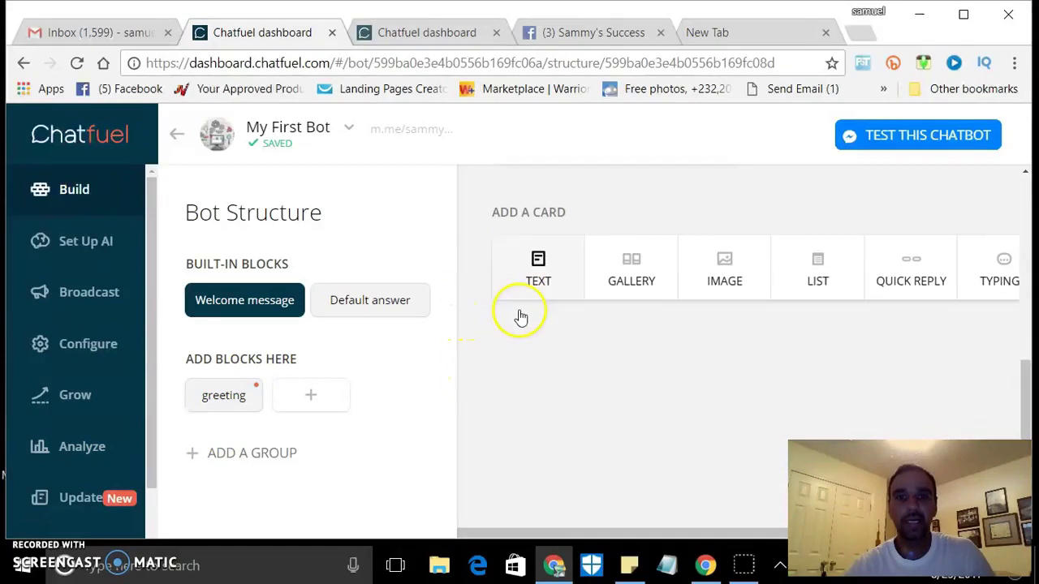
pyautogui.scroll(1, 511, 311)
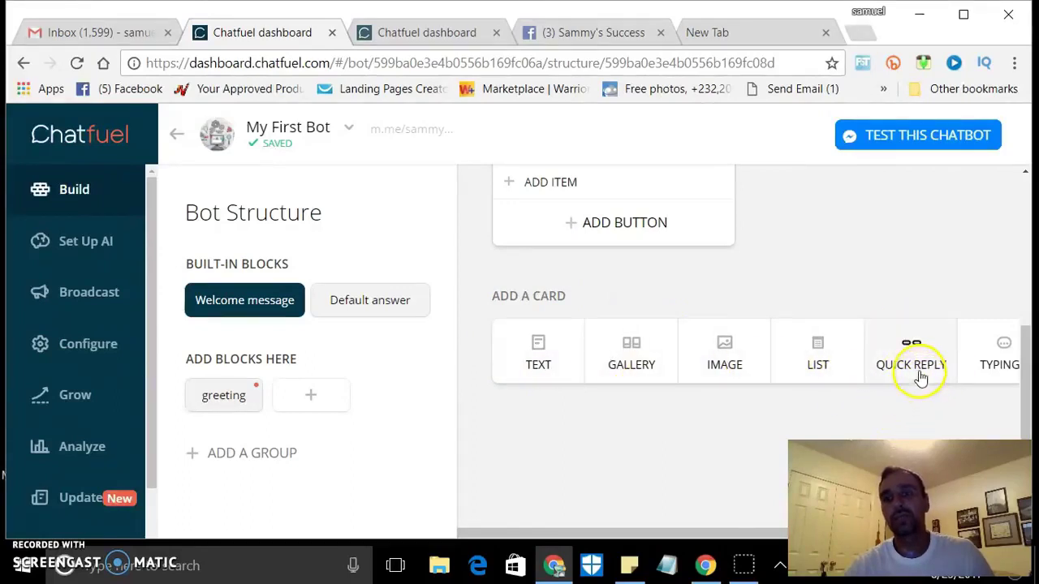
pyautogui.scroll(4, 922, 378)
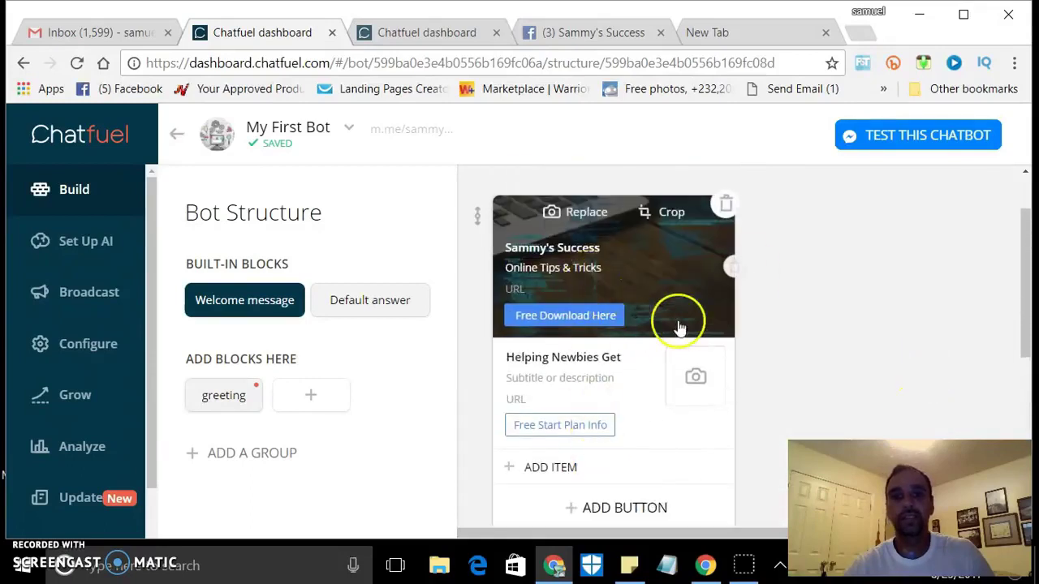
pyautogui.scroll(-4, 676, 325)
pyautogui.scroll(2, 563, 311)
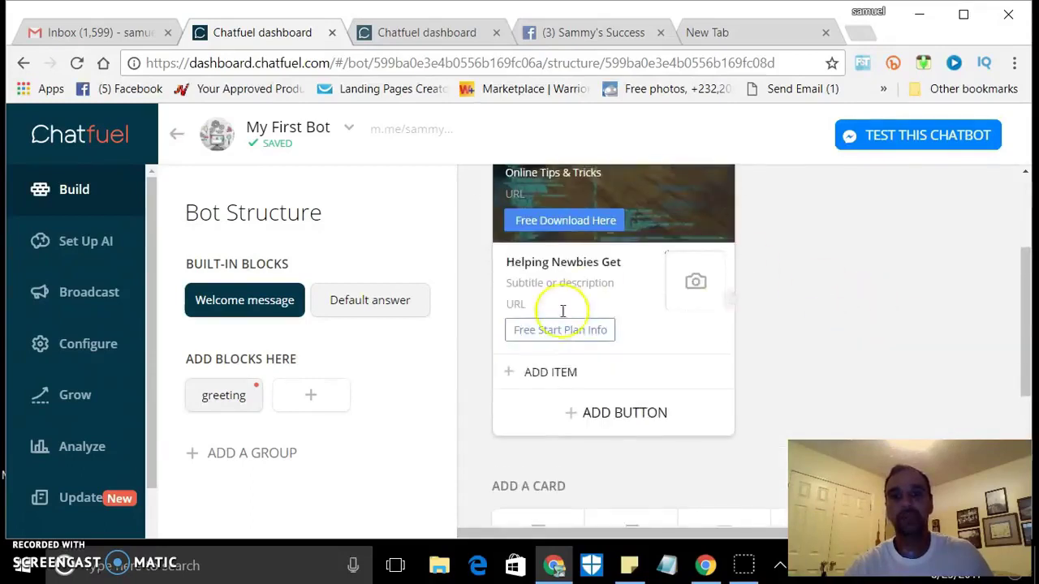
pyautogui.scroll(2, 568, 336)
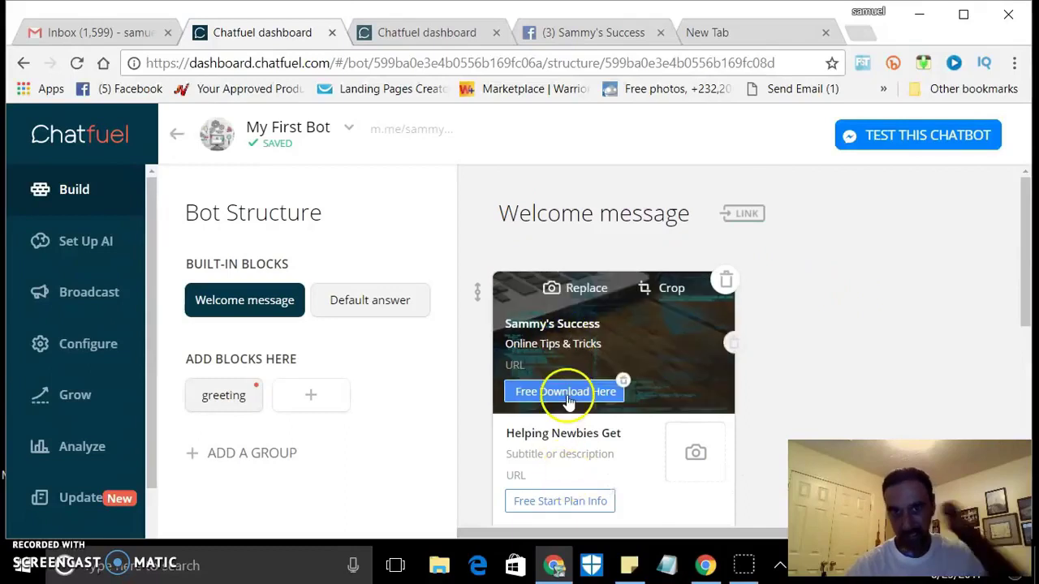
pyautogui.scroll(-1, 592, 300)
pyautogui.scroll(-4, 592, 300)
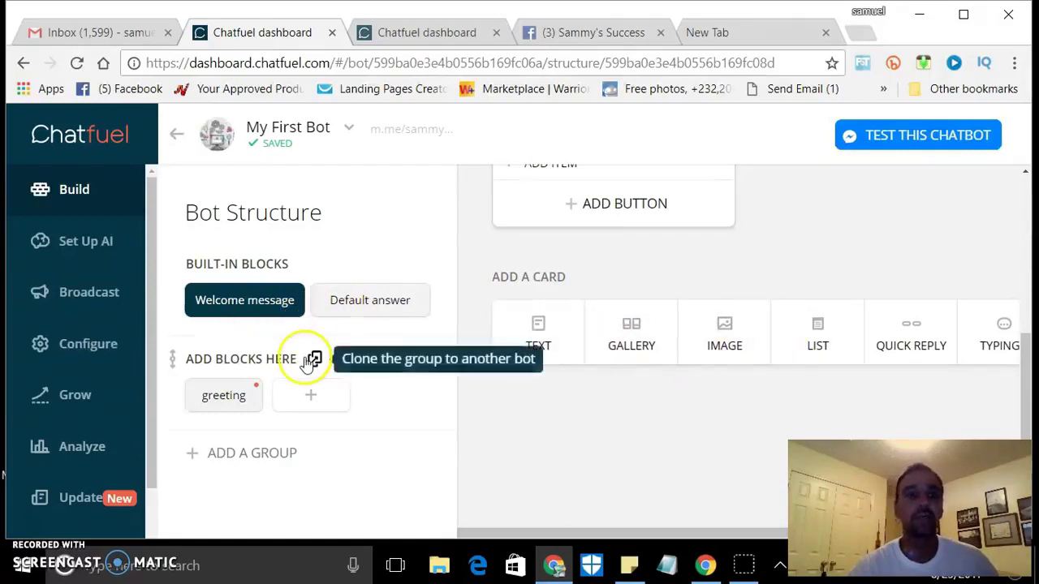
# - Open Set Up AI and review the Default group's rules for yes, what's up?, hi and hey
pyautogui.click(92, 259)
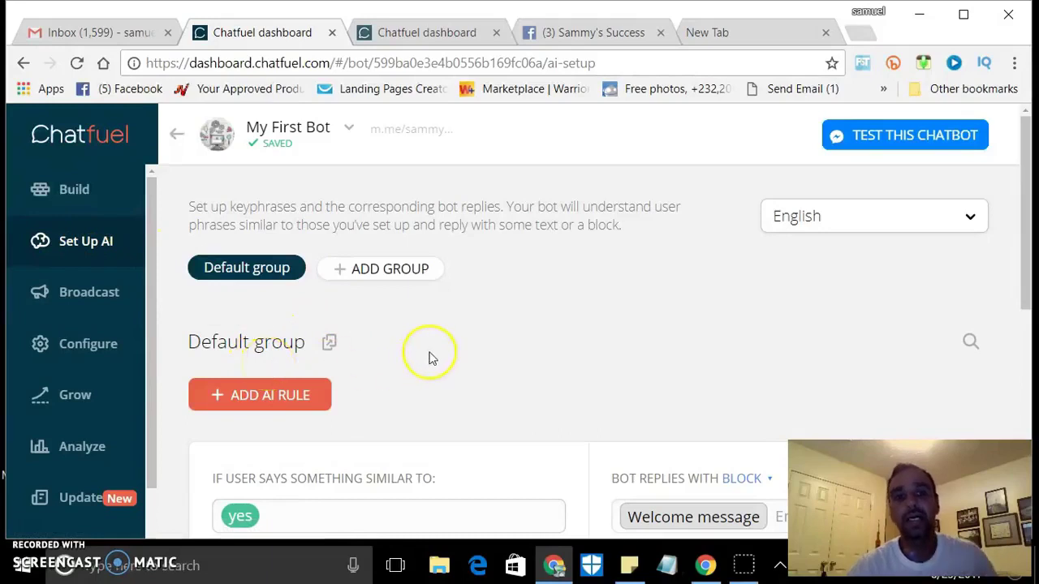
pyautogui.scroll(-3, 435, 350)
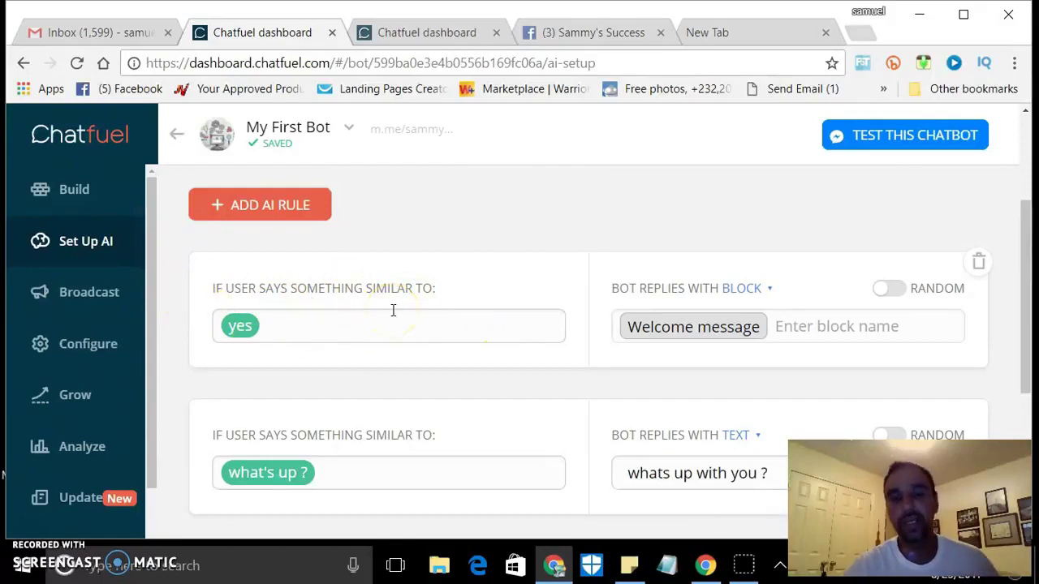
pyautogui.scroll(-1, 458, 308)
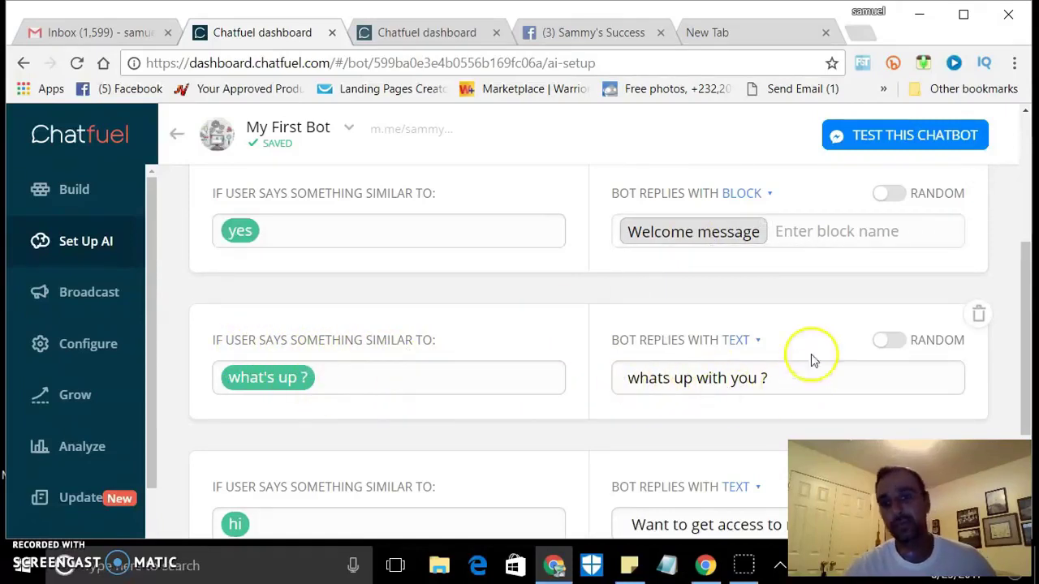
pyautogui.scroll(-2, 710, 381)
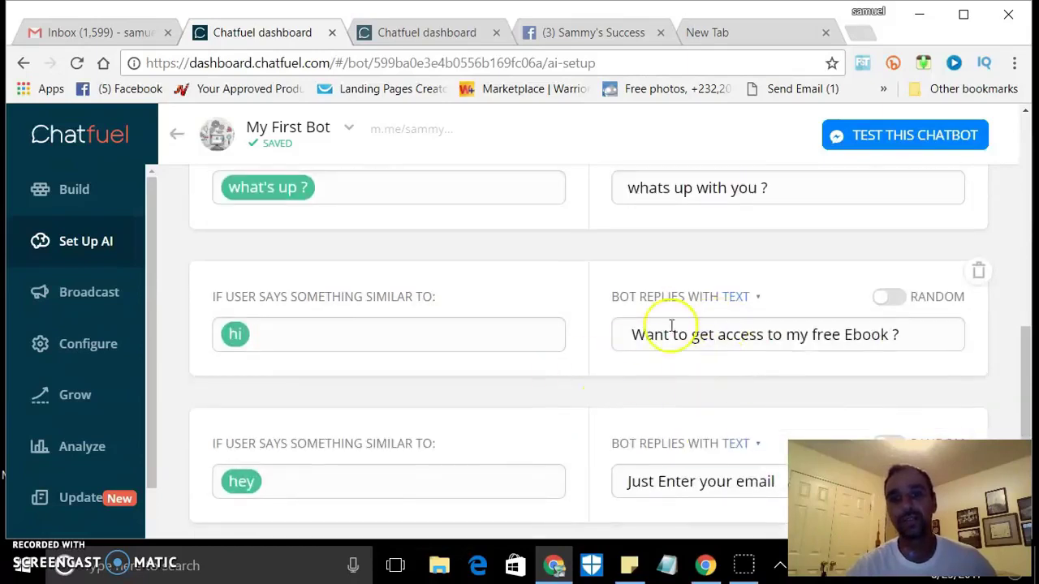
pyautogui.scroll(6, 457, 318)
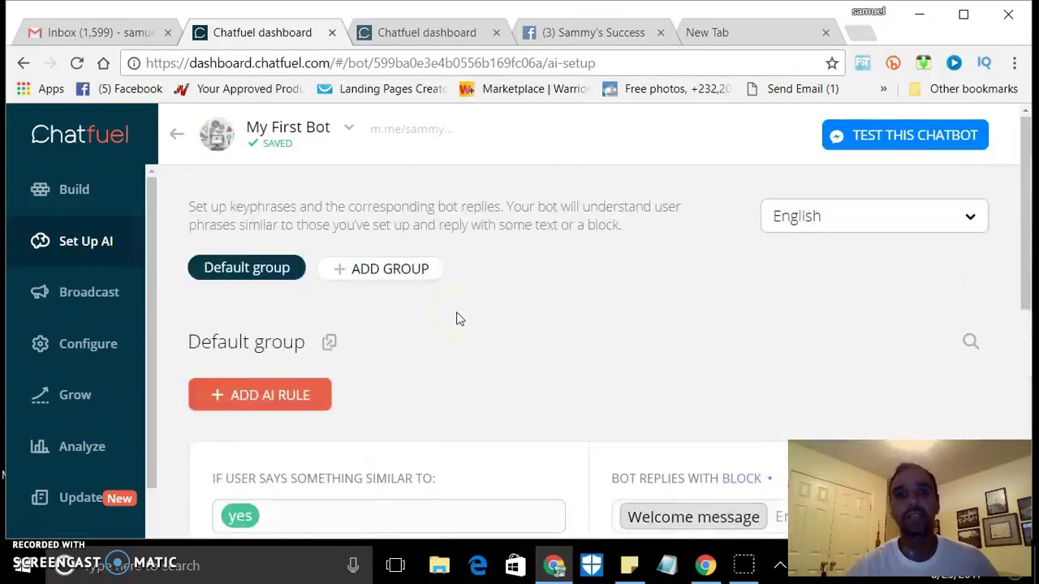
# - Return to the Build page, then restore the Sammy's Success Facebook window
pyautogui.click(84, 192)
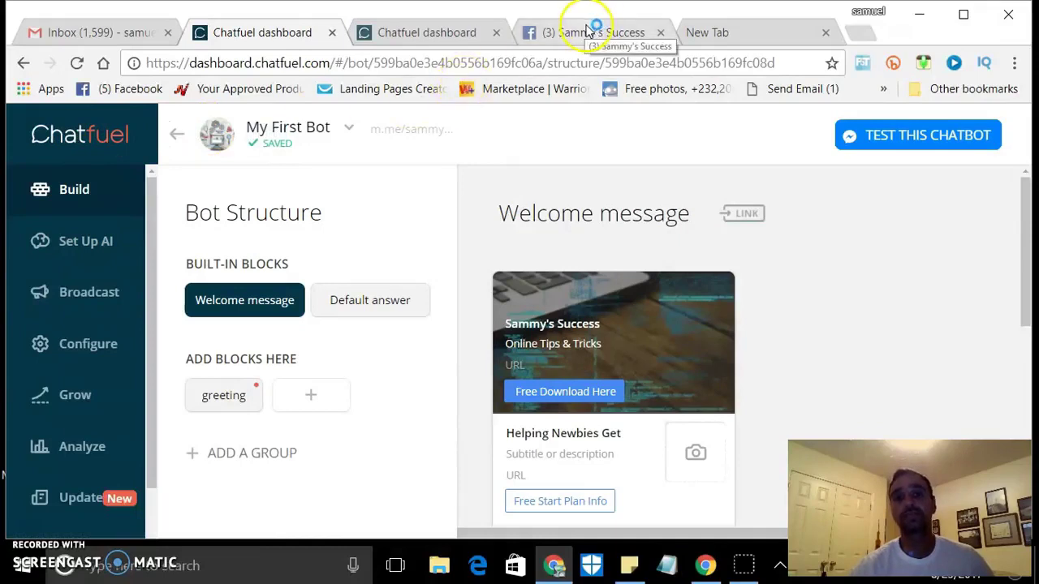
pyautogui.click(706, 565)
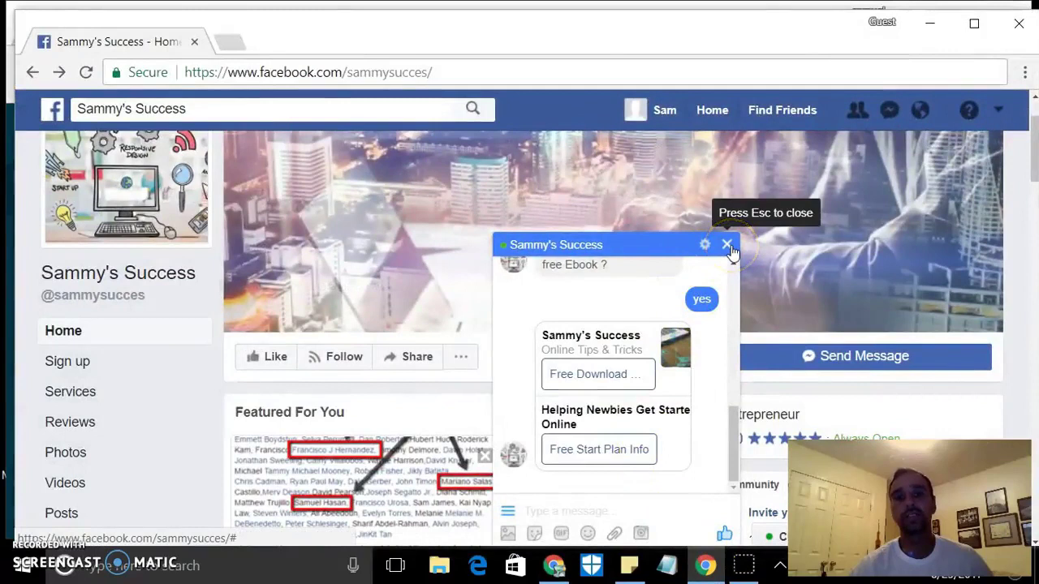
# - Close the Sammy's Success Messenger chat window
pyautogui.click(727, 245)
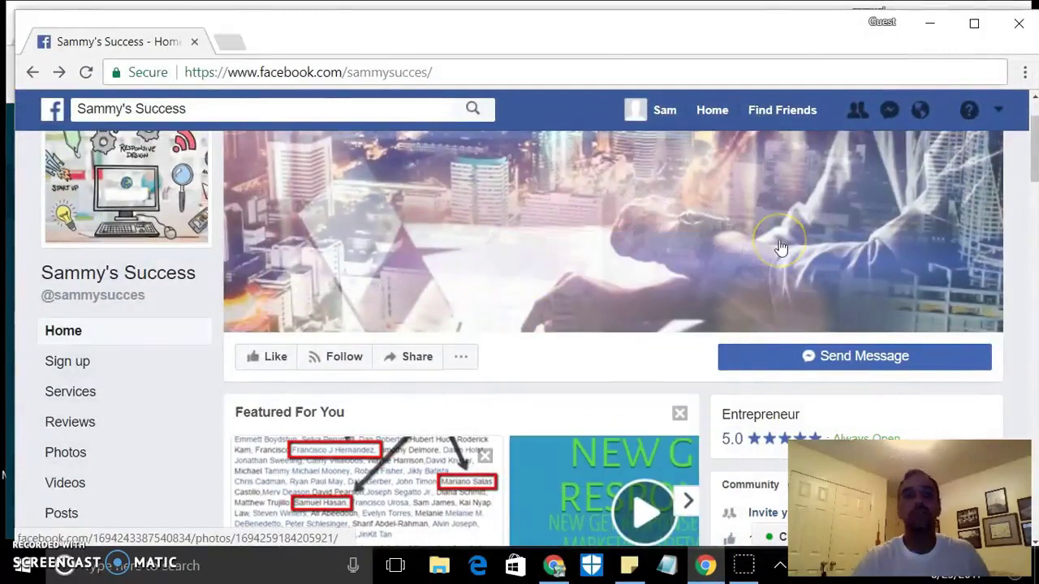